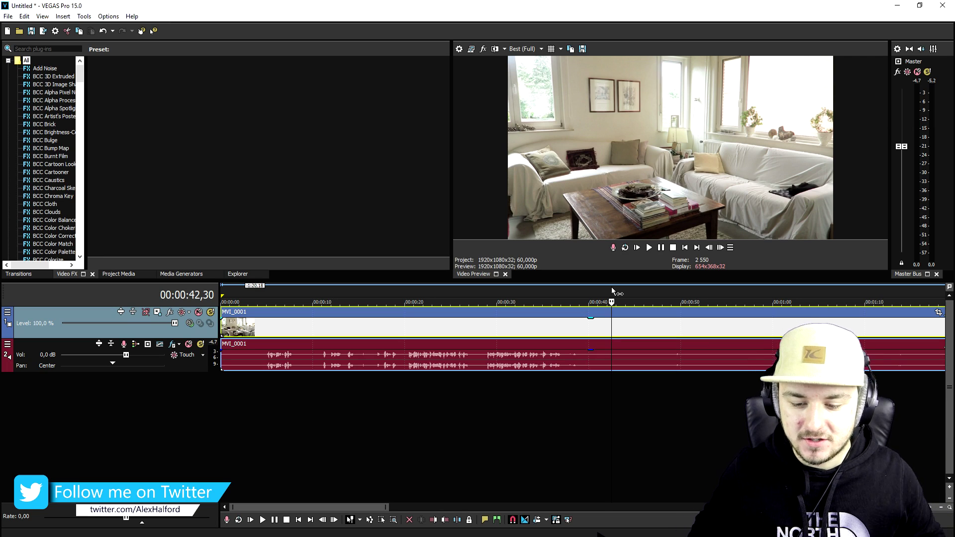
- Scrub through the whole MVI_0001 clip to examine where the person enters, sits on each couch and leaves
scroll(661, 326, "down", 3)
left_click(582, 298)
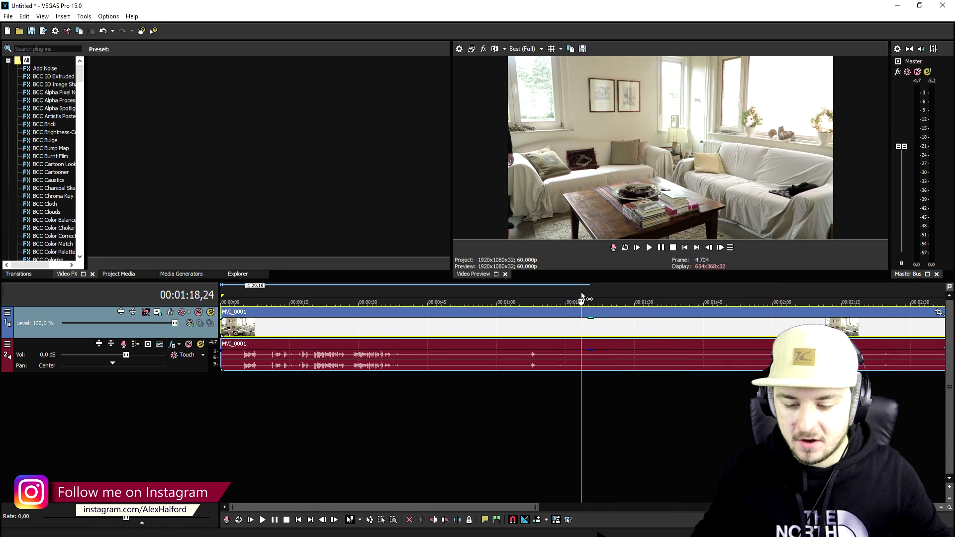
scroll(589, 296, "down", 3)
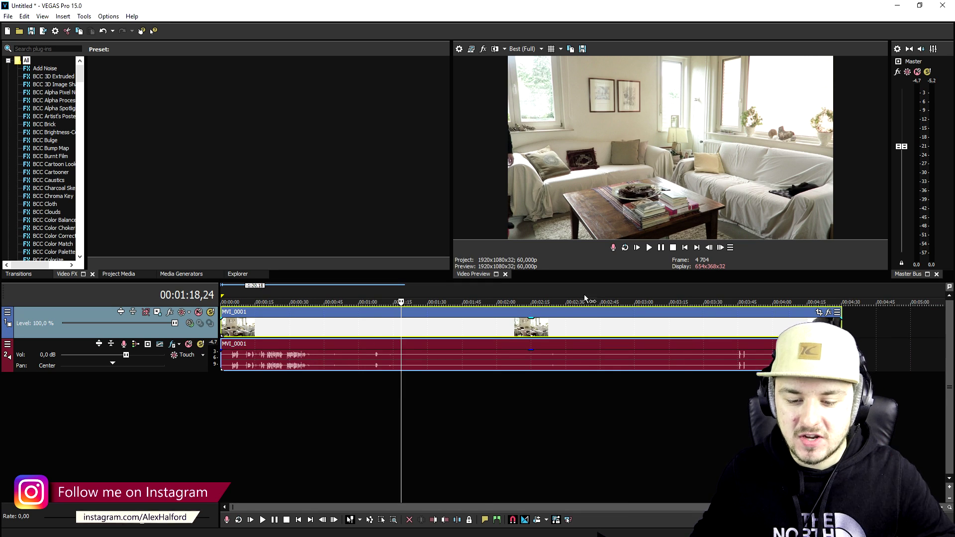
scroll(495, 303, "up", 3)
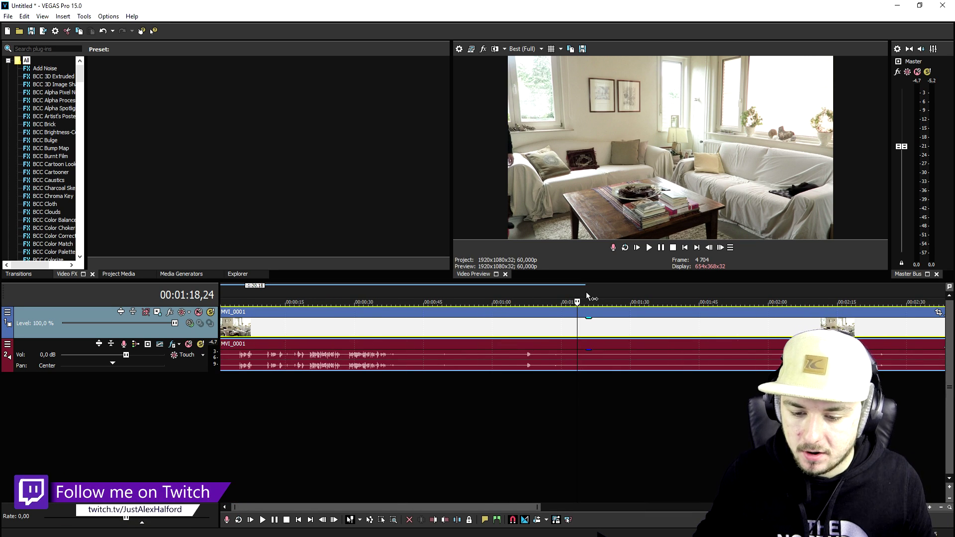
left_click(635, 292)
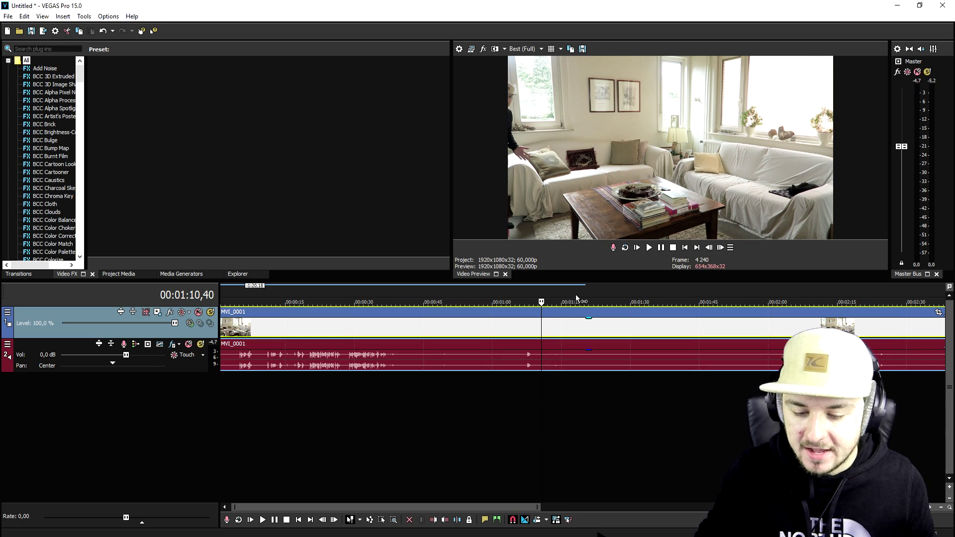
left_click(577, 294)
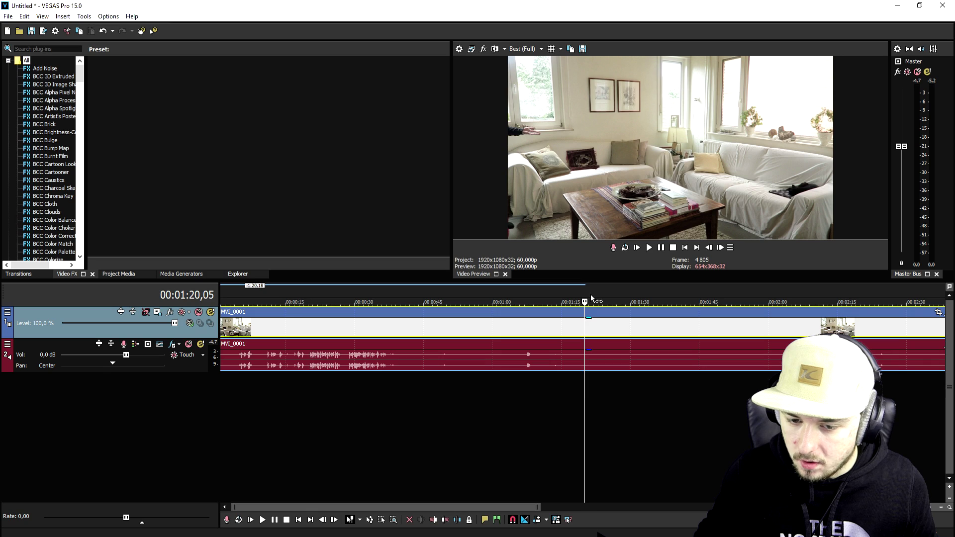
left_click_drag(600, 299, 682, 296)
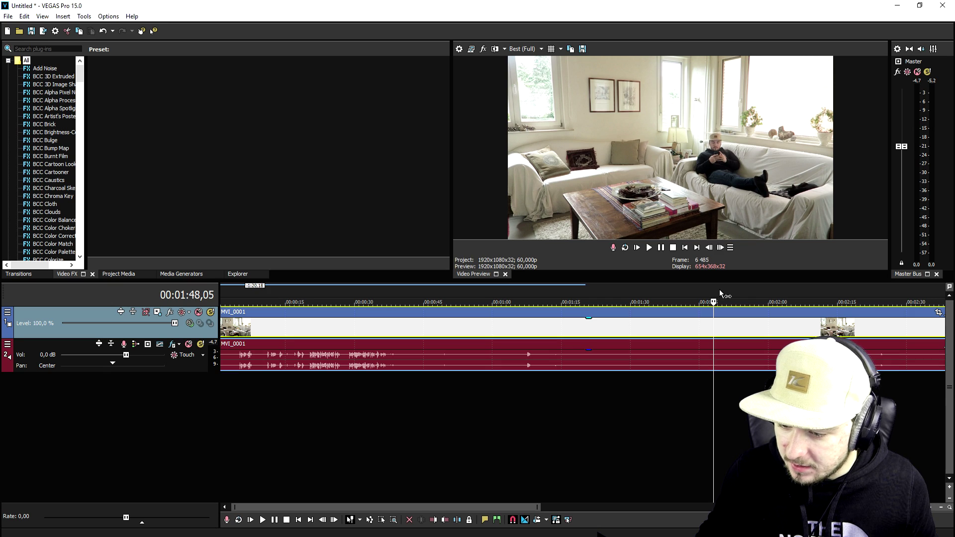
mouse_move(720, 289)
left_mouse_down()
mouse_move(604, 291)
mouse_move(705, 291)
left_mouse_up()
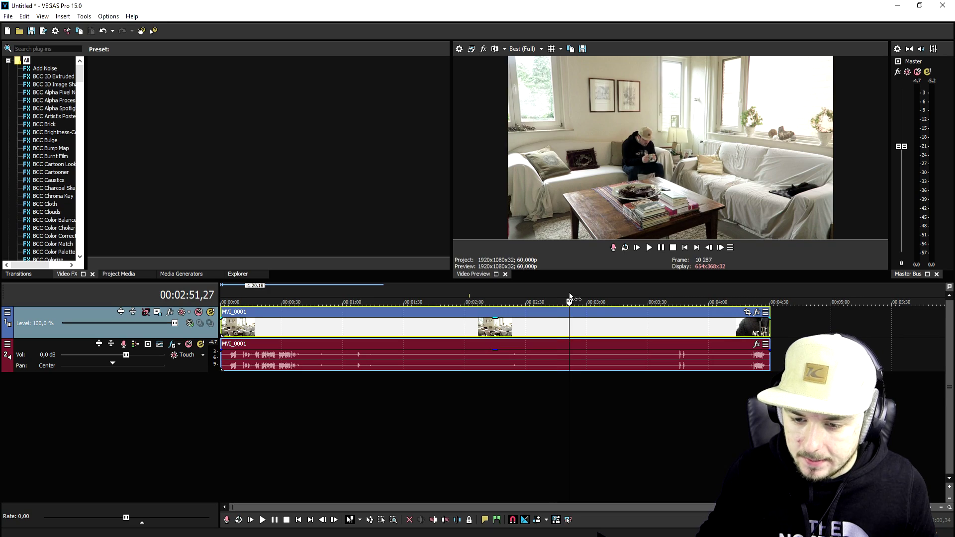
left_click_drag(570, 292, 608, 291)
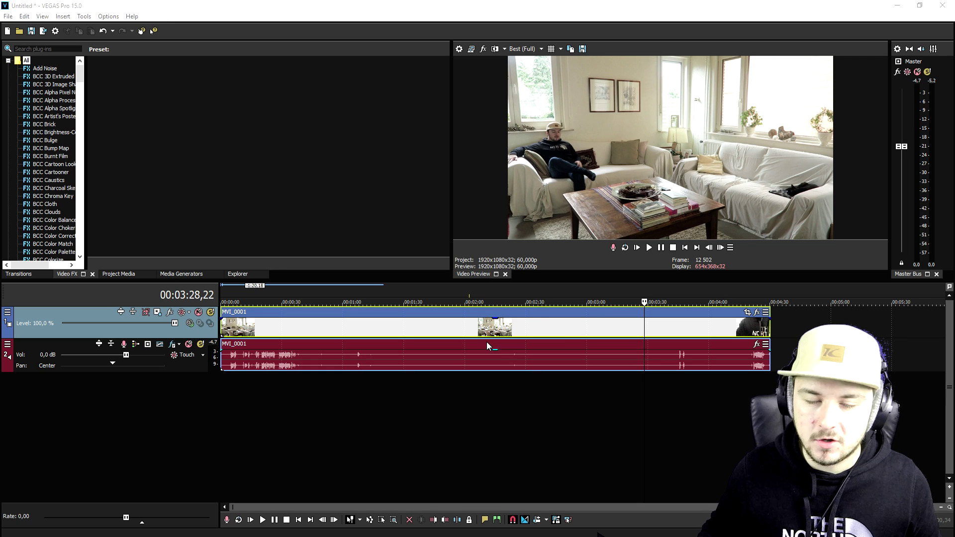
- Cut the section from about 00:00:39 to 00:01:03,48 out of the clip and close the gap
left_click(333, 337)
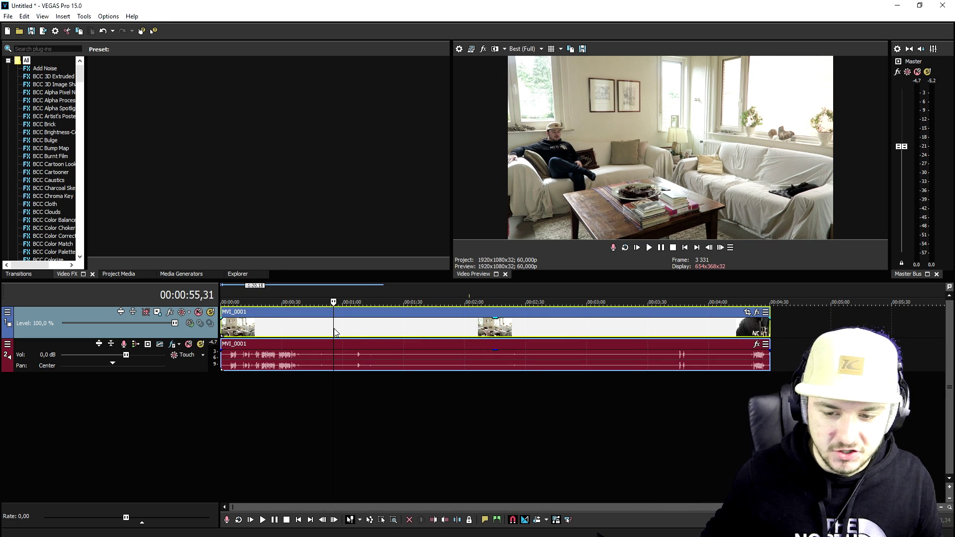
scroll(529, 339, "up", 4)
left_click(395, 285)
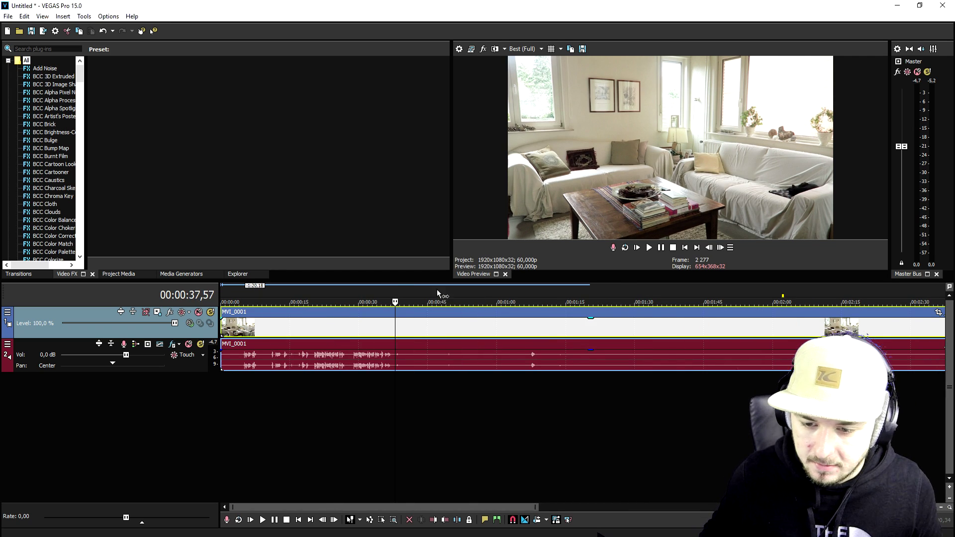
scroll(457, 291, "down", 1)
left_click(386, 291)
scroll(413, 291, "up", 2)
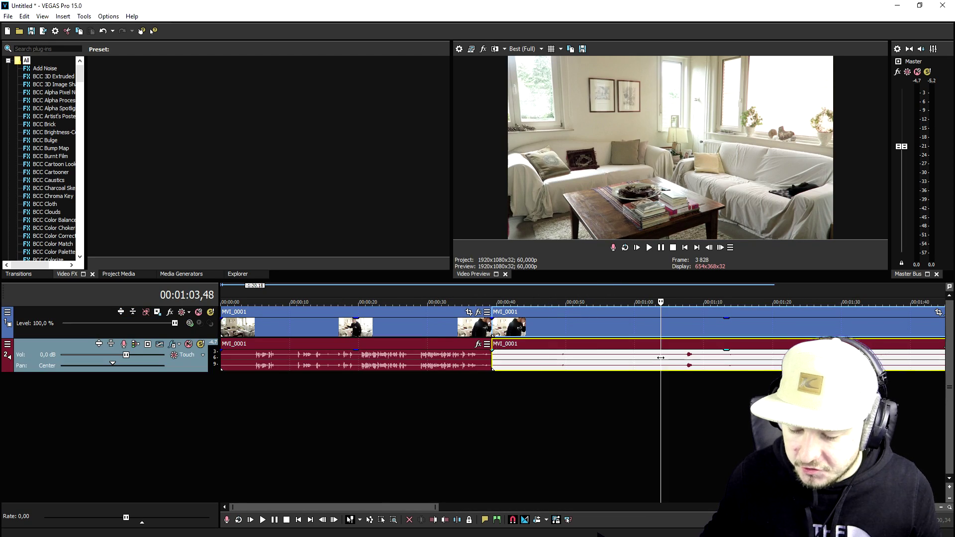
key("s")
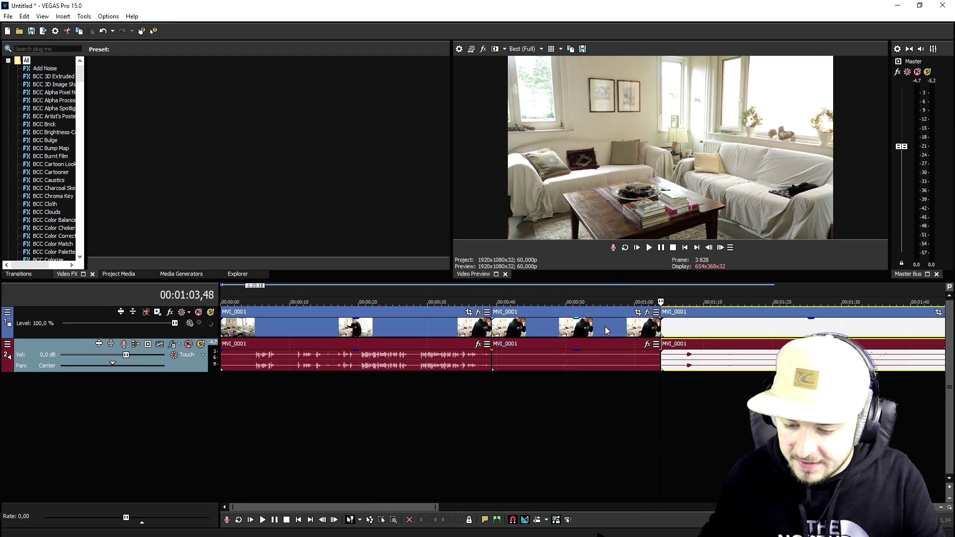
left_click(605, 328)
key("Delete")
left_click_drag(689, 320, 517, 321)
key("space")
- Split the second clip at about the one-minute mark and remove the part before the split, closing the gap
scroll(616, 330, "down", 1)
left_click(576, 329)
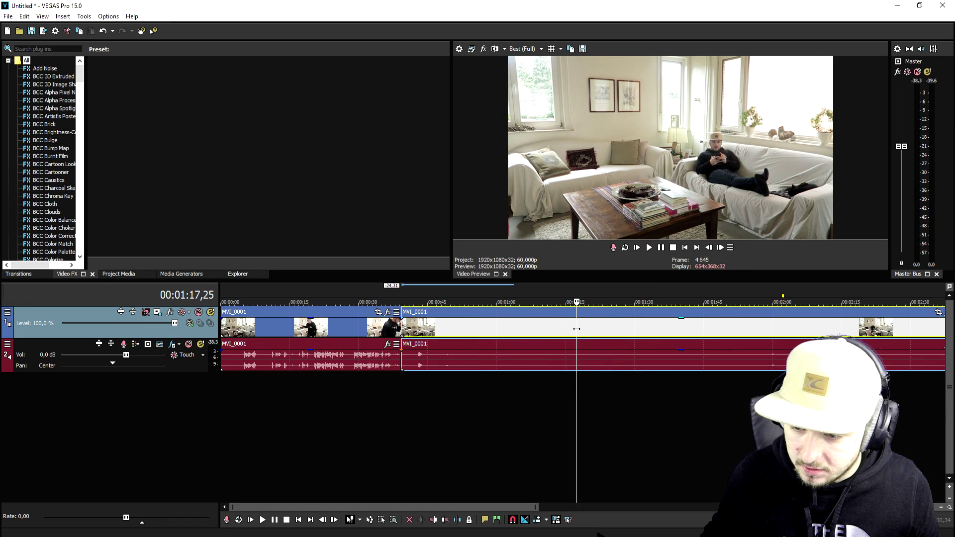
left_click(492, 337)
scroll(562, 339, "up", 1)
left_click(587, 329)
left_click(607, 329)
left_click(598, 331)
left_click(588, 330)
key("s")
left_click(540, 328)
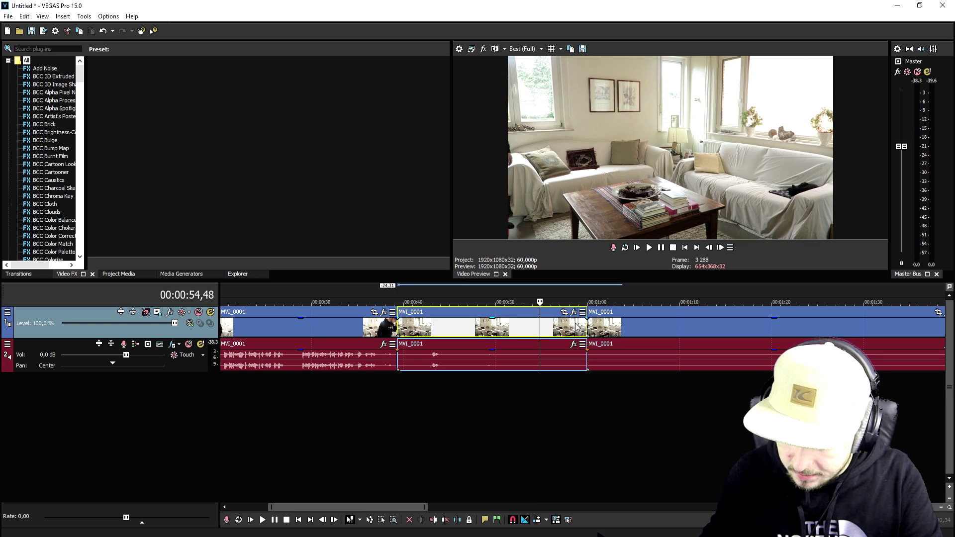
key("Delete")
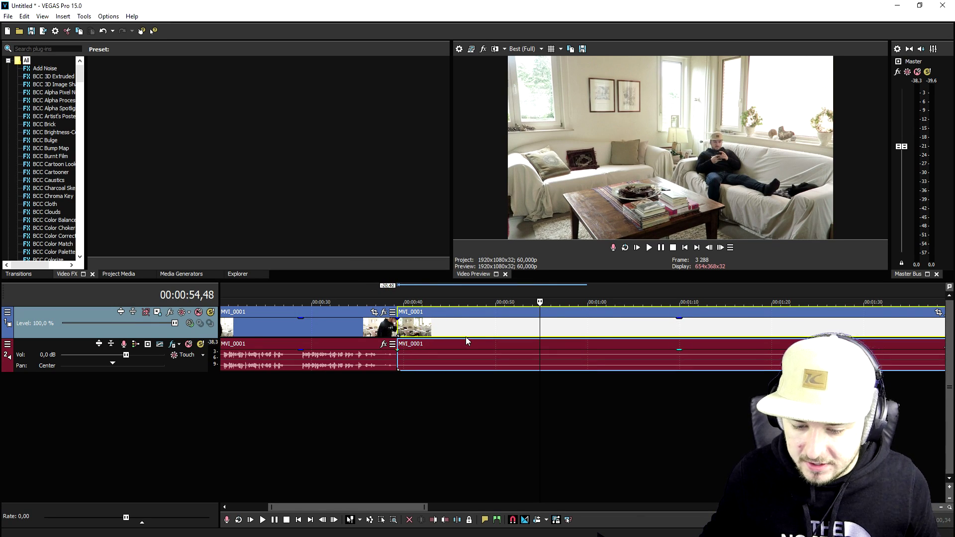
- Paste a copy of the second clip at 00:04:08,44, past the end of the footage, and delete the copy's audio
scroll(455, 340, "down", 4)
left_click(425, 328)
left_click(726, 325)
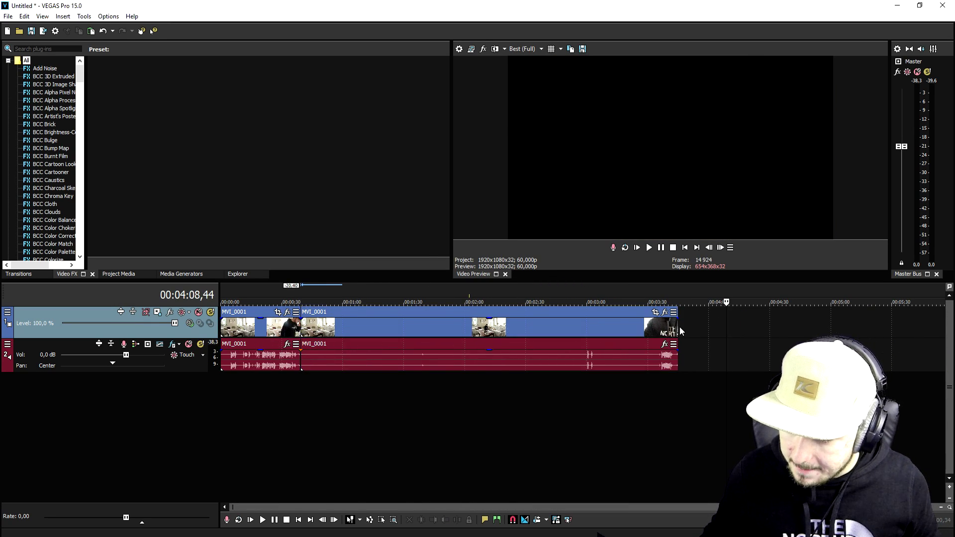
key("ctrl+v")
scroll(680, 330, "down", 1)
left_click(686, 328)
left_click(658, 360)
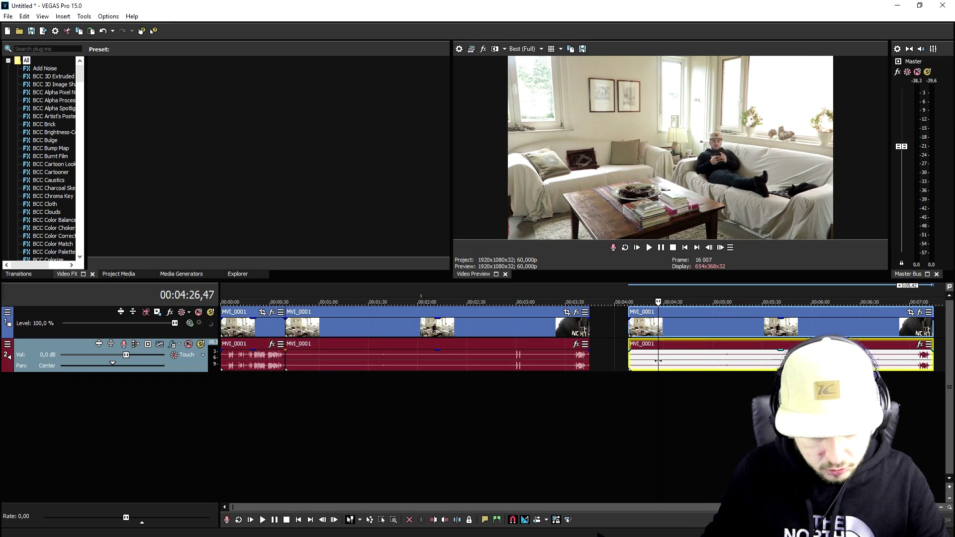
key("Delete")
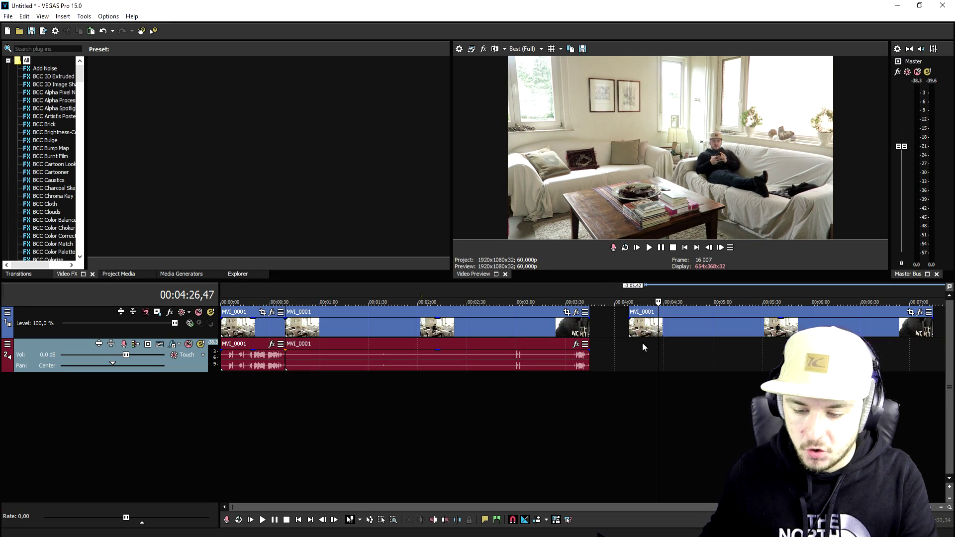
- Insert a new video track above and move the copied video onto it, aligned with the start of the second clip
right_click(613, 324)
left_click(665, 403)
left_click_drag(649, 352, 326, 331)
left_click(296, 330)
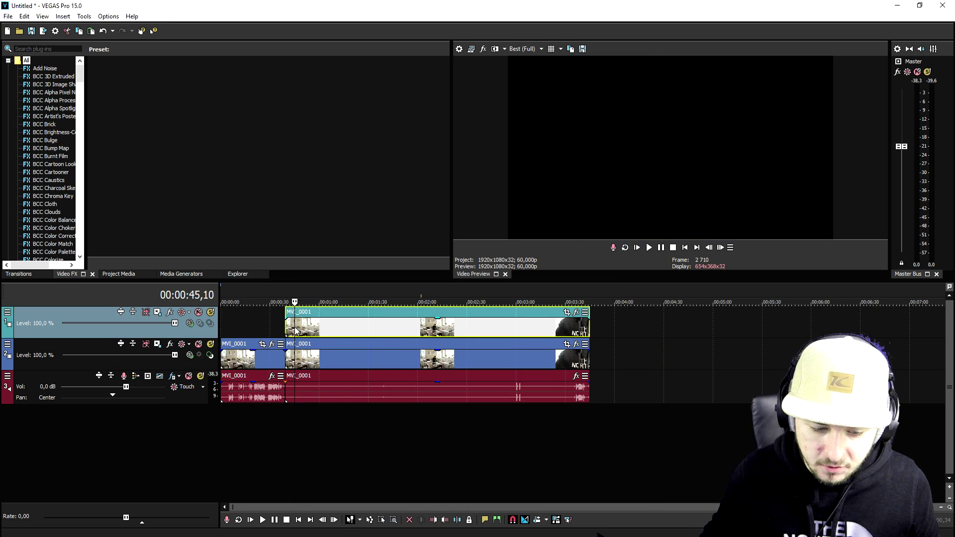
- Play back the footage and shift the copy on the upper track so it starts at 00:00:56,23
scroll(533, 342, "up", 5)
left_click(525, 301)
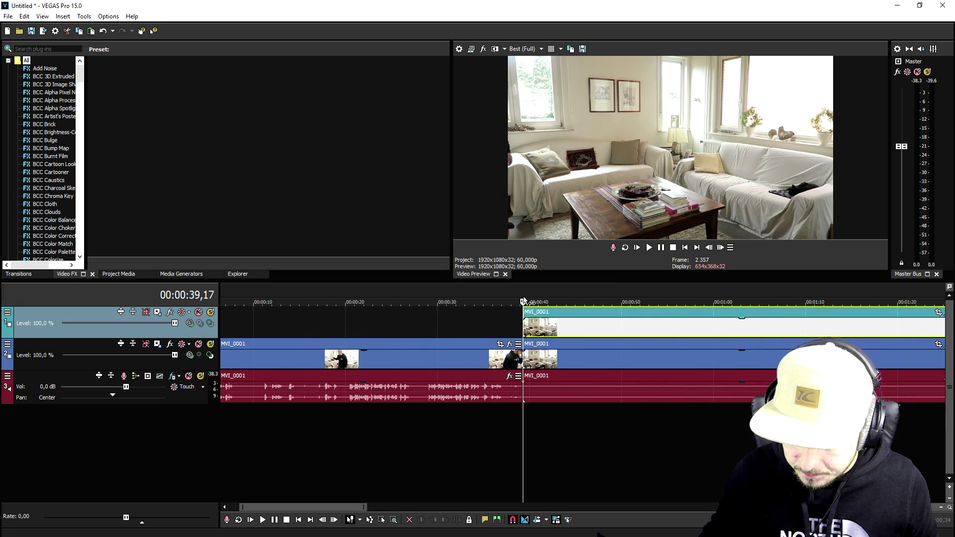
key("space")
scroll(517, 324, "down", 2)
left_click_drag(550, 324, 661, 323)
scroll(661, 323, "up", 1)
left_click(603, 319)
key("space")
scroll(603, 319, "down", 2)
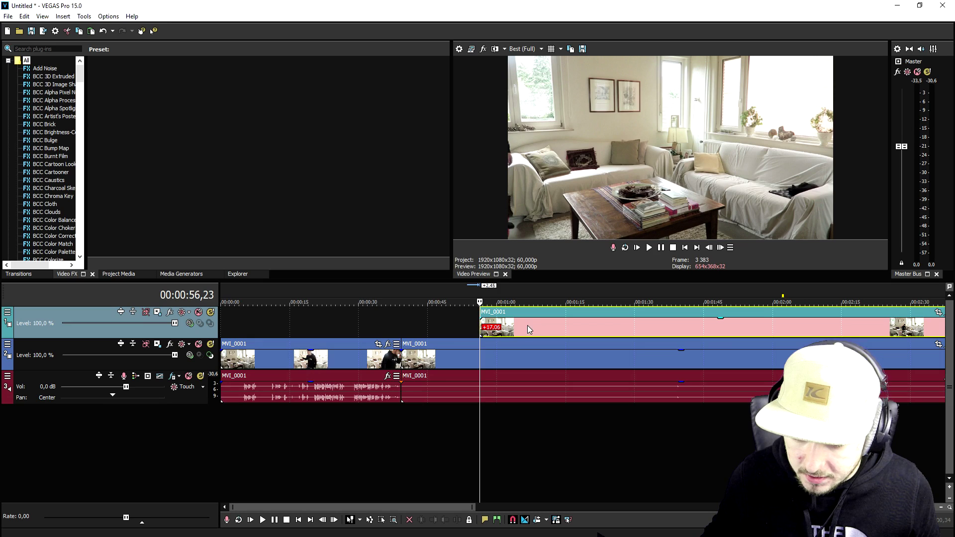
- Trim about 66 seconds off the beginning of the upper copy and move it back to start at 00:00:56,23
left_click_drag(480, 323, 781, 324)
left_click_drag(901, 327, 615, 326)
key("space")
scroll(507, 321, "down", 3)
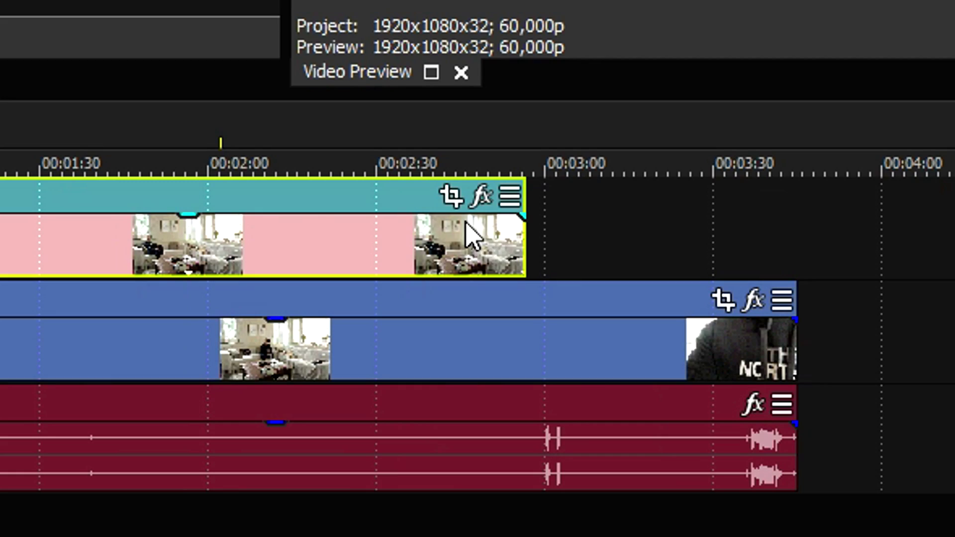
- Draw a closed Pan/Crop mask around the left half of the upper copy's frame, with its inner edge between the two couches
left_click(446, 198)
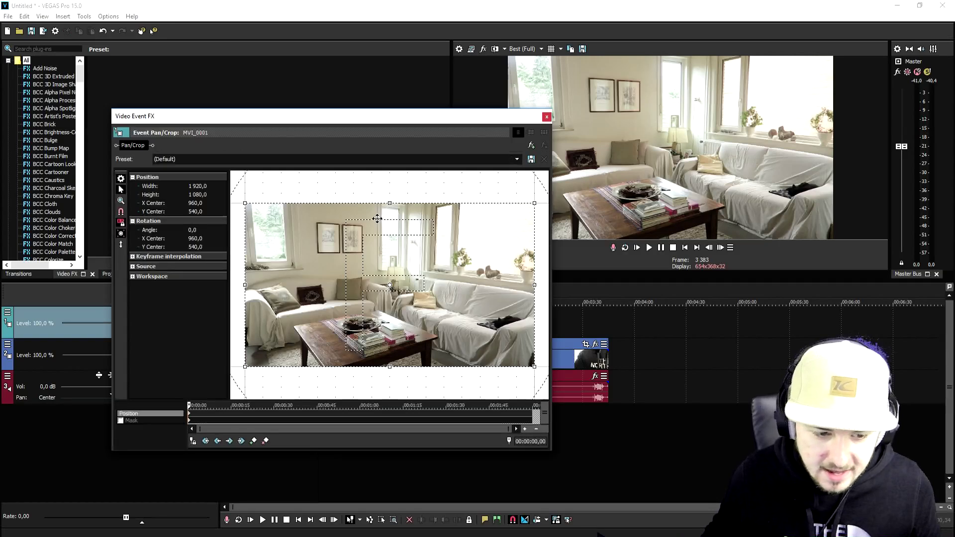
left_click(120, 421)
left_click(237, 192)
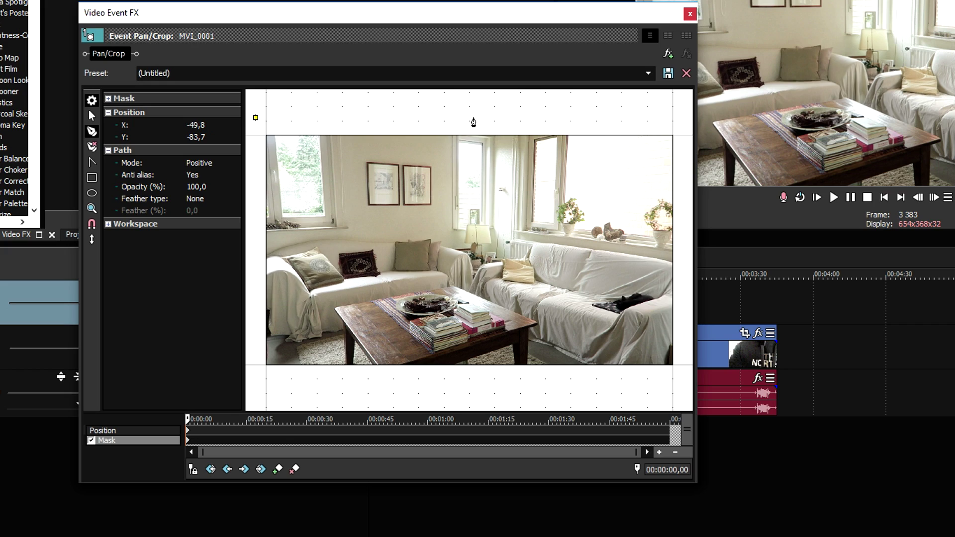
left_click(484, 116)
left_click(492, 322)
left_click(486, 389)
left_click(250, 381)
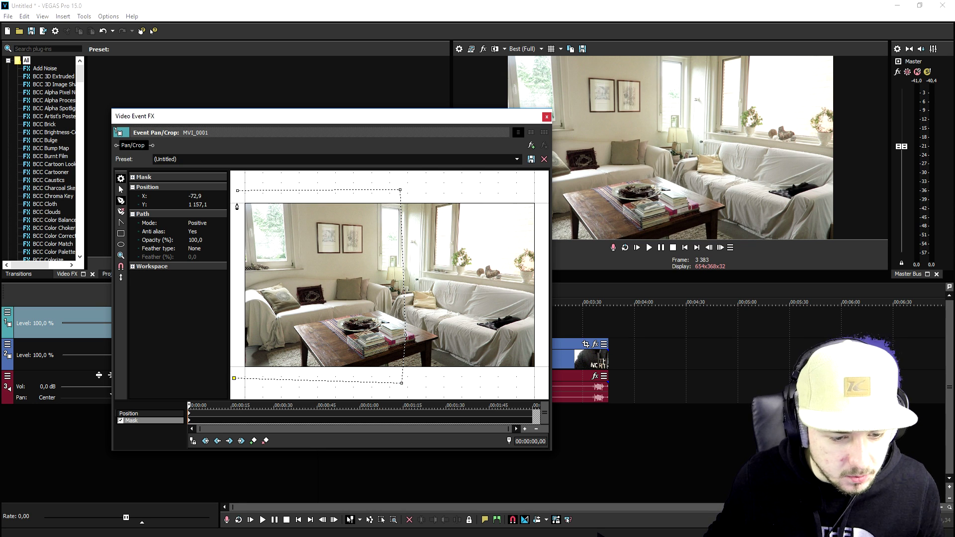
left_click(238, 192)
left_click(549, 120)
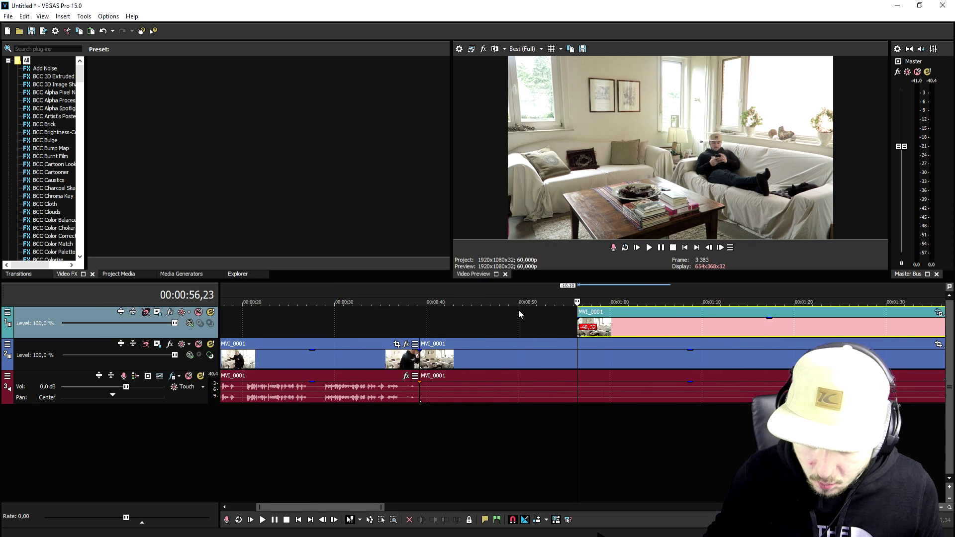
- Play the masked section and step through it frame by frame to check how the two shots combine
key("space")
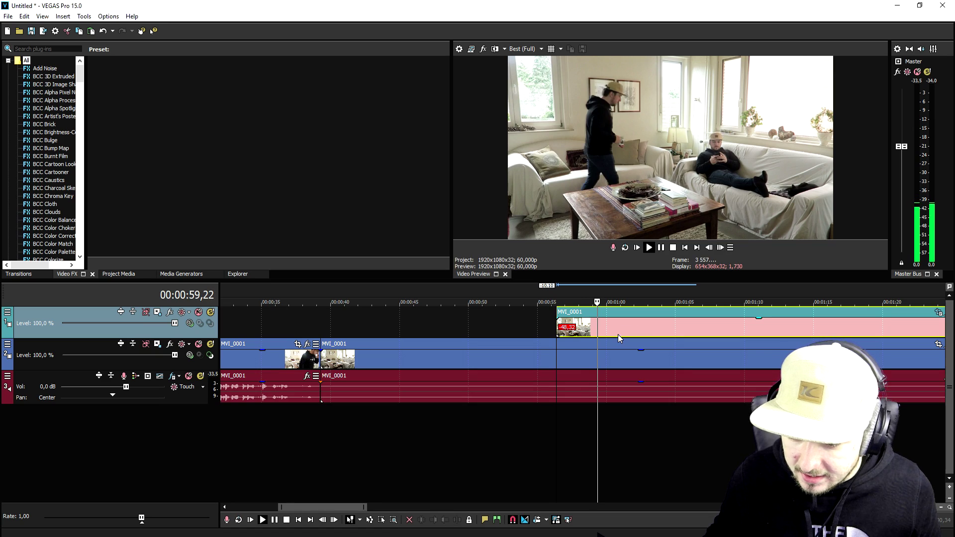
key("space")
left_click(720, 247)
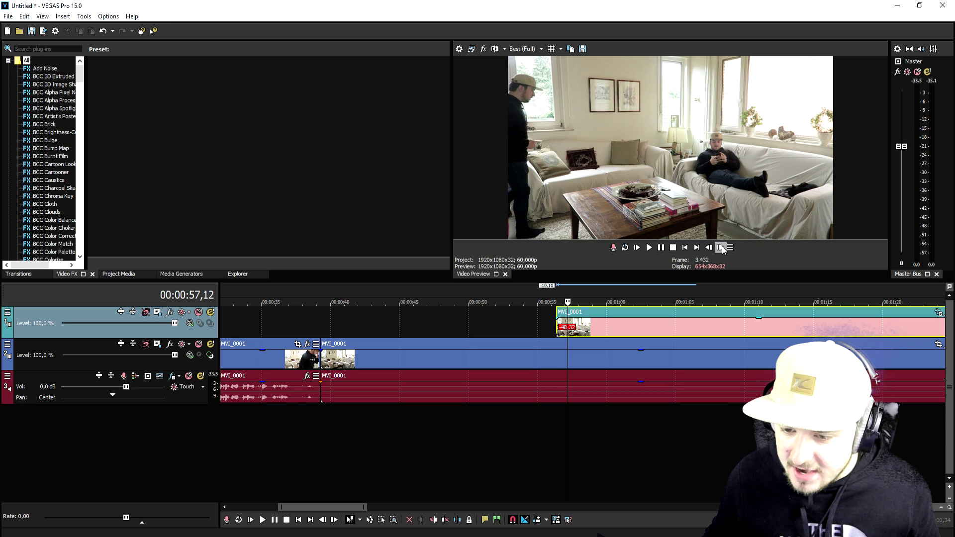
left_click_drag(721, 248, 723, 249)
left_click(721, 247)
left_click(721, 248)
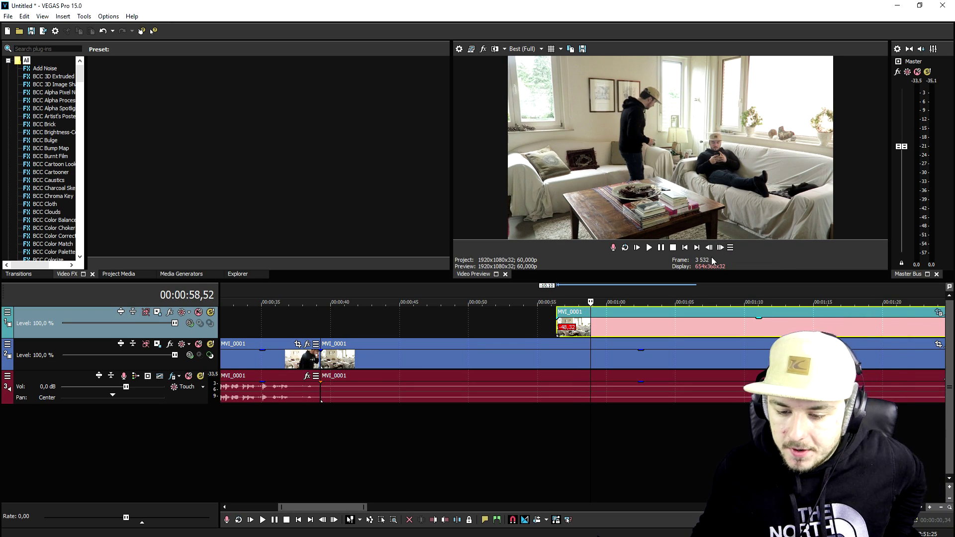
- Insert another video track on top and paste another copy of the masked clip at about 00:01:09
scroll(584, 298, "down", 3)
left_click(540, 324)
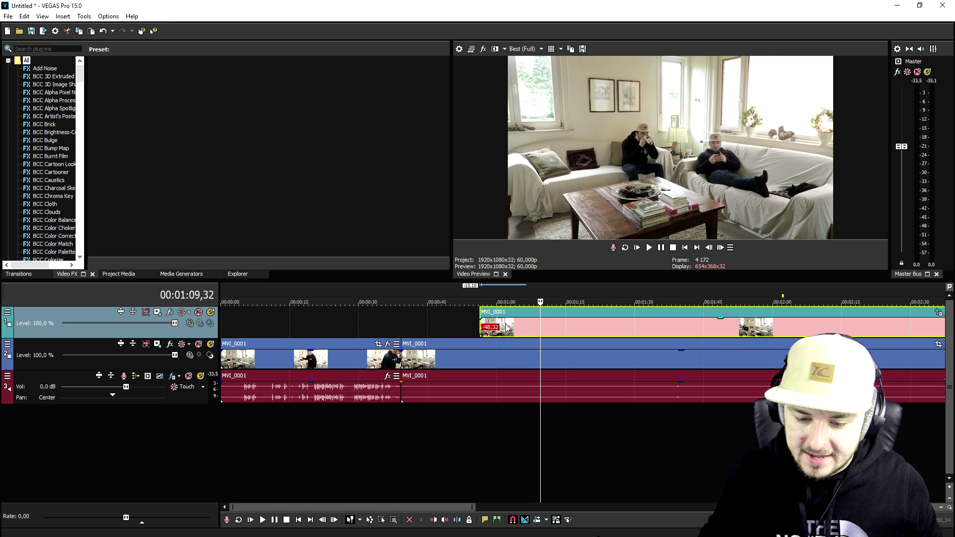
right_click(451, 326)
left_click(514, 401)
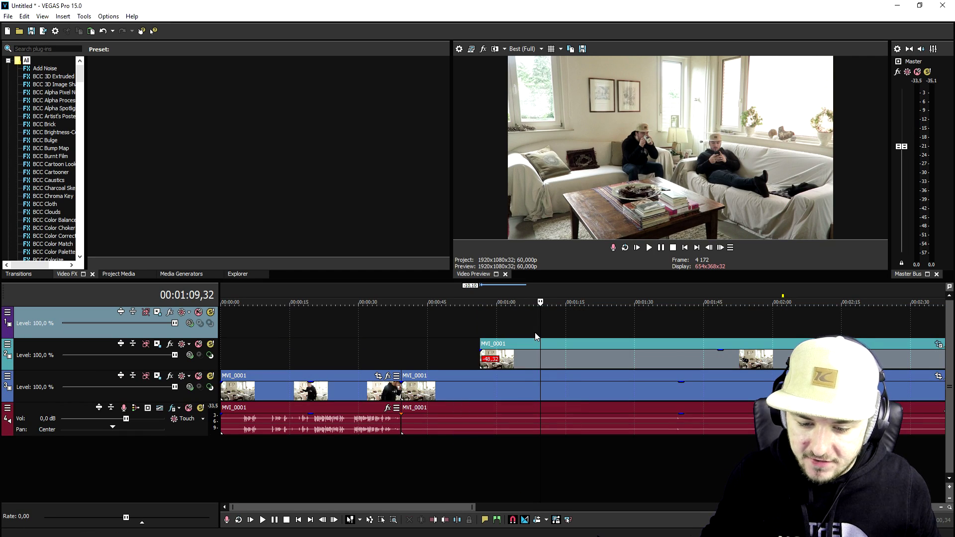
key("ctrl+v")
scroll(448, 325, "down", 3)
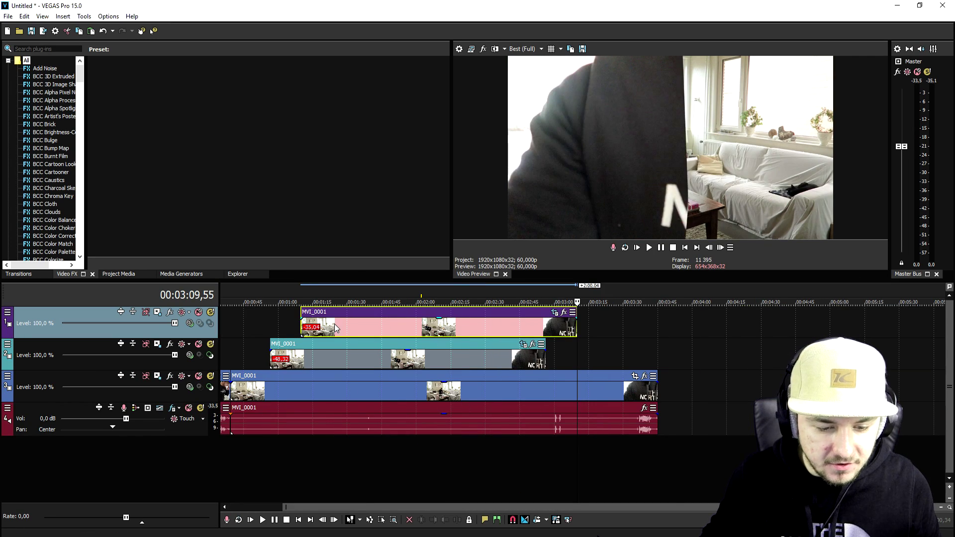
- Split the top copy at 00:02:00,41, before the person appears on the left couch, and delete the part before it
left_click(293, 319)
scroll(574, 323, "up", 3)
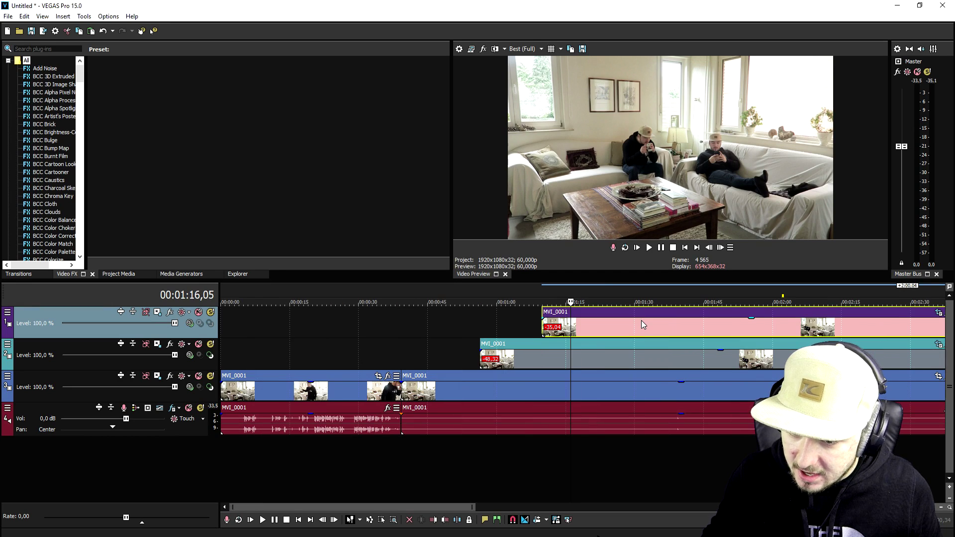
left_click(640, 321)
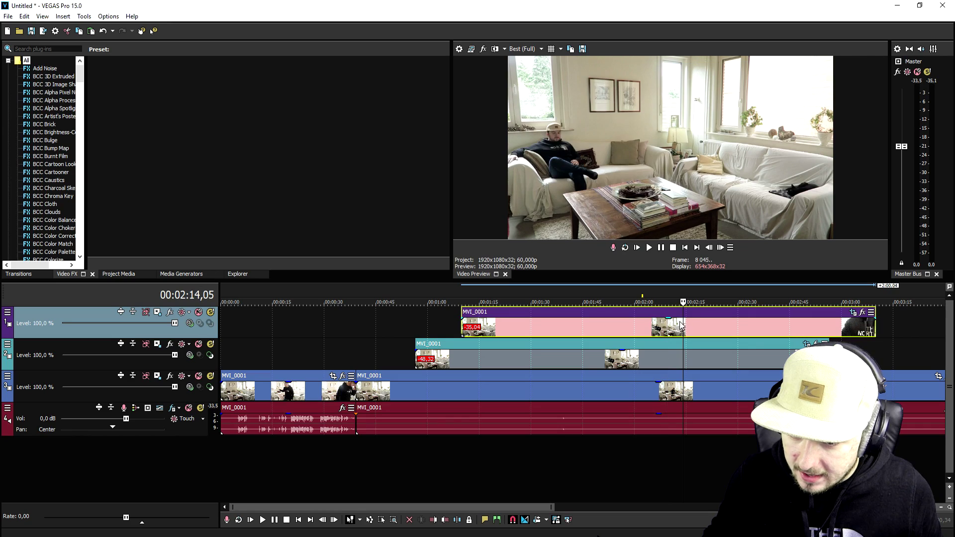
left_click(668, 324)
left_click(661, 324)
left_click(652, 324)
left_click(643, 323)
left_click(637, 323)
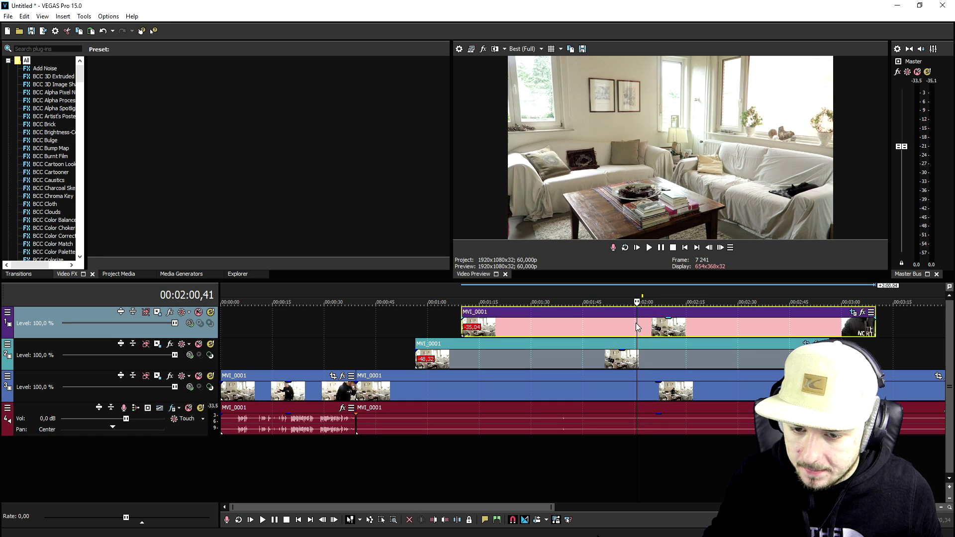
key("s")
left_click(603, 326)
key("Delete")
- Move the remaining top clip back to start at about 00:01:07 and check how it overlaps the lower shots
left_click_drag(666, 326, 467, 326)
left_click(423, 324)
scroll(615, 318, "up", 2)
key("space")
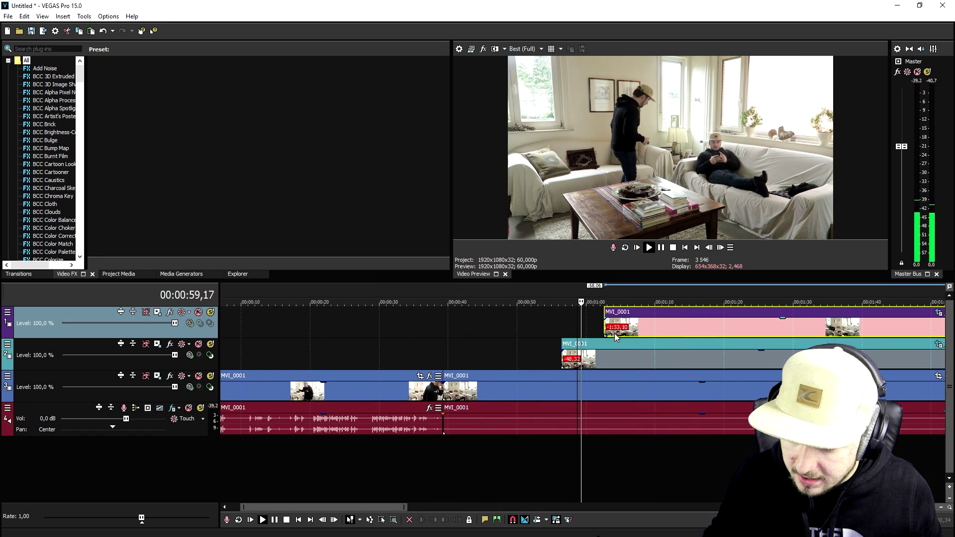
left_click_drag(614, 332, 643, 331)
left_click(628, 297)
left_click_drag(628, 299, 642, 295)
scroll(642, 316, "down", 3)
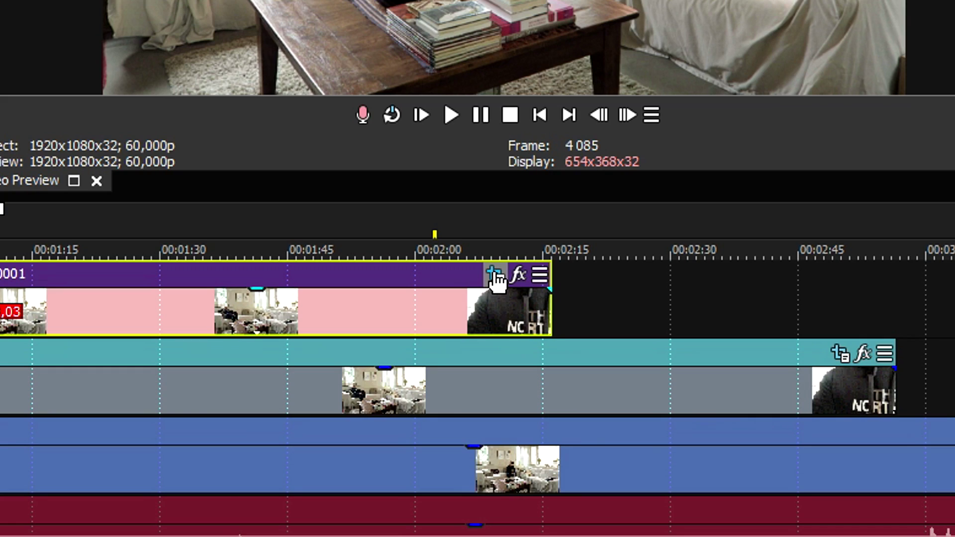
- Reset the top clip's Pan/Crop mask and draw a closed mask around the left third of the frame
left_click(495, 274)
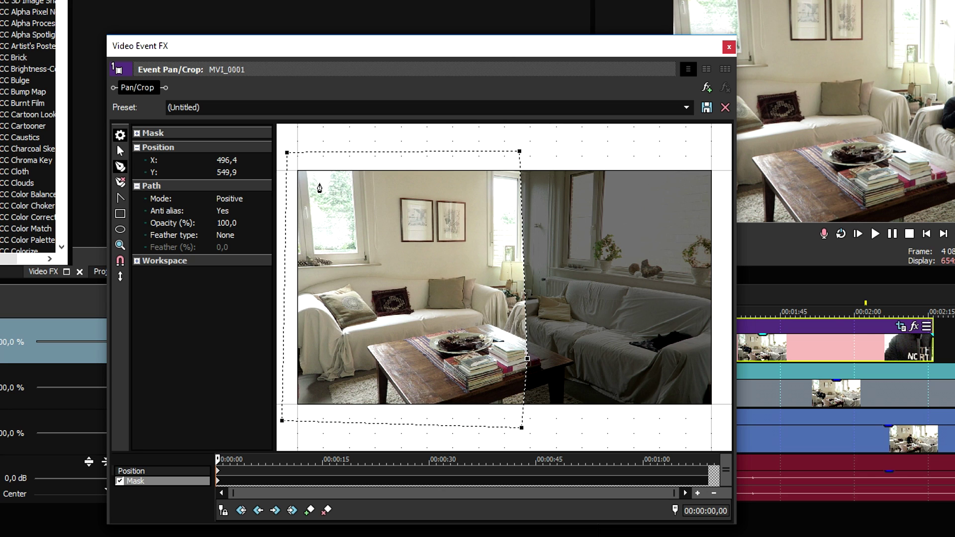
right_click(328, 185)
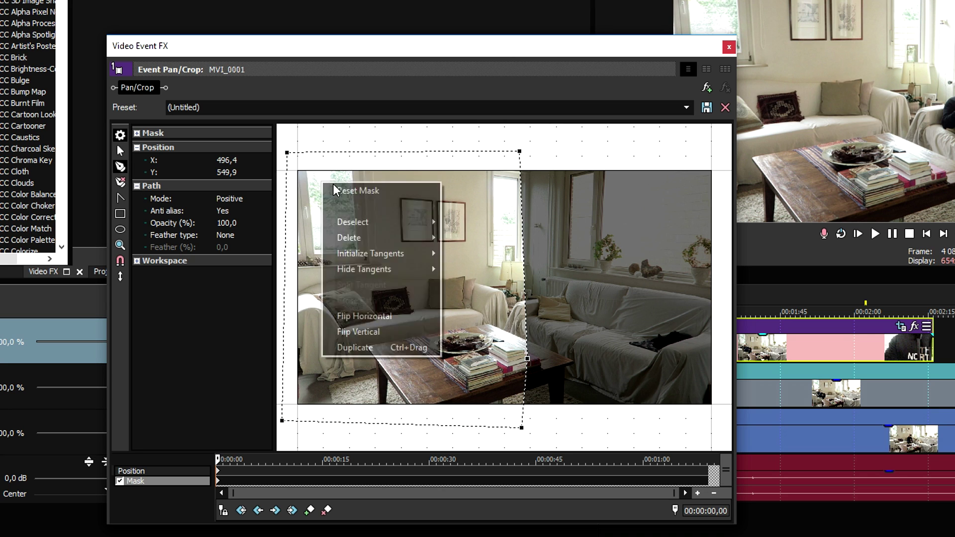
left_click(329, 188)
left_click(428, 157)
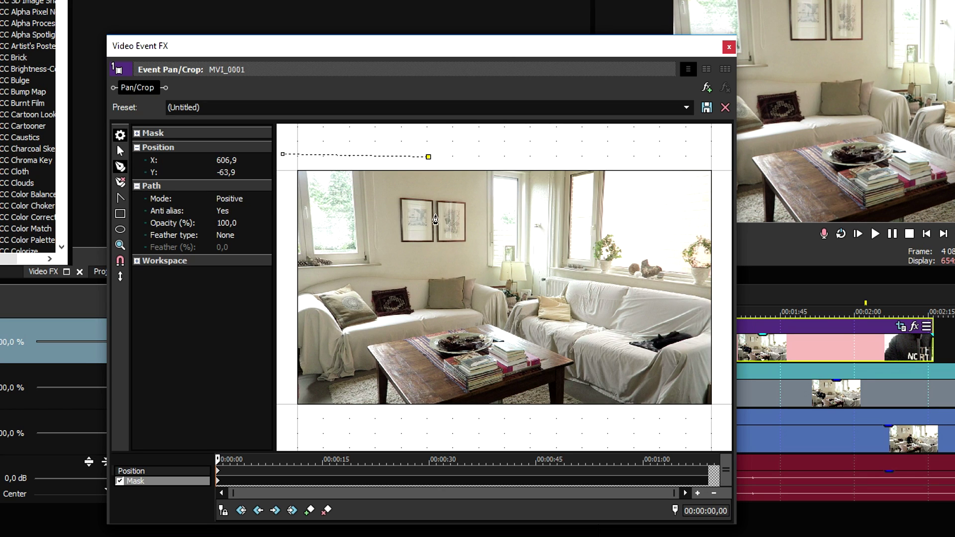
left_click(420, 332)
left_click(417, 420)
left_click(282, 415)
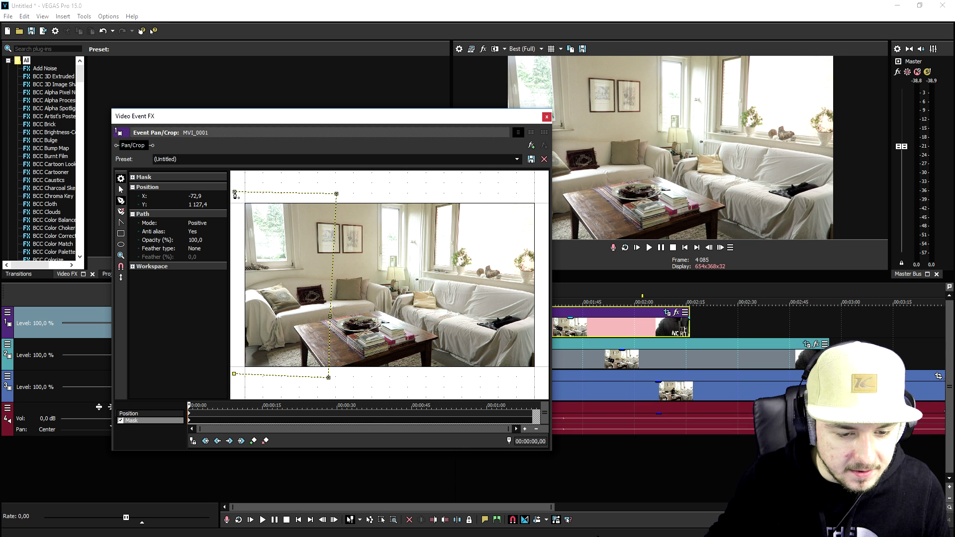
left_click(282, 155)
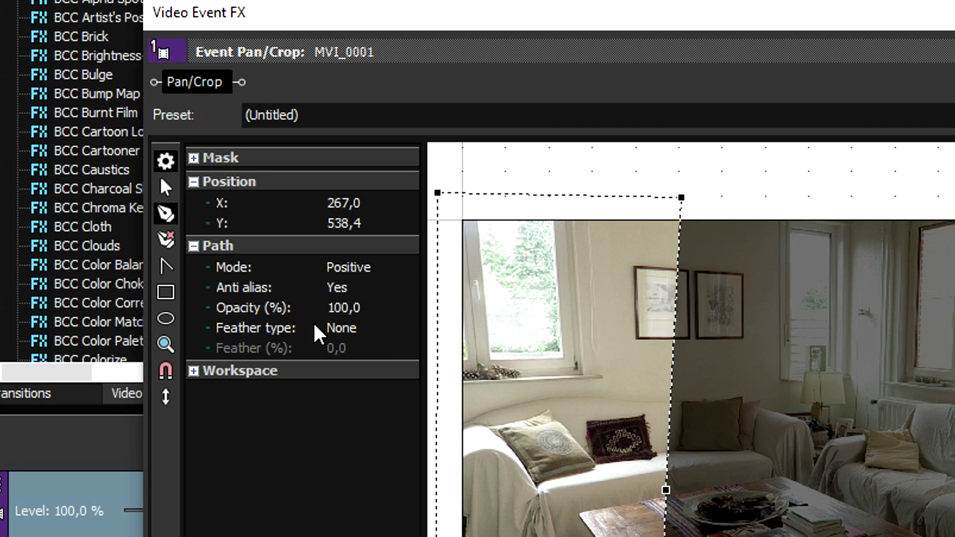
- Set the new mask path's feather type to Both and open its feather percentage for adjustment
left_click(359, 330)
left_click(371, 376)
left_click(400, 350)
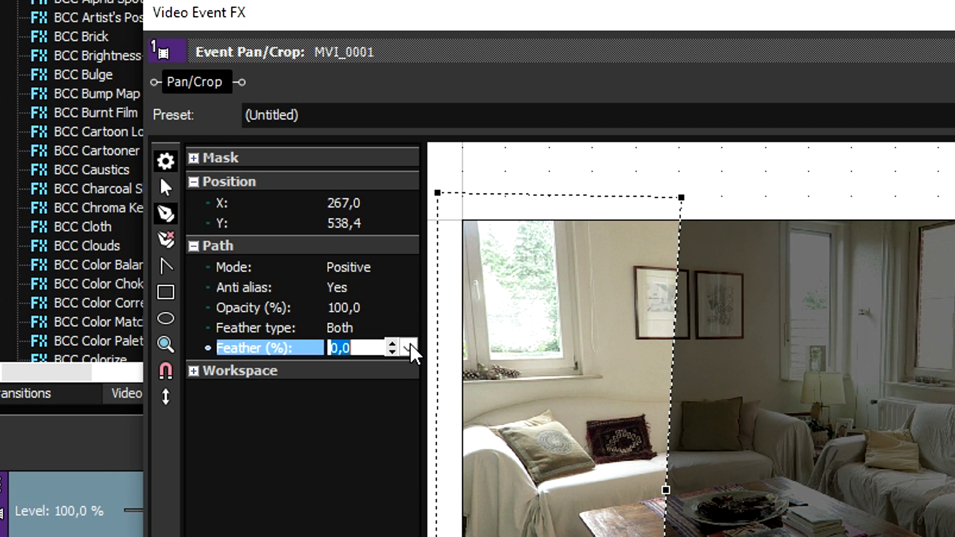
left_click(408, 348)
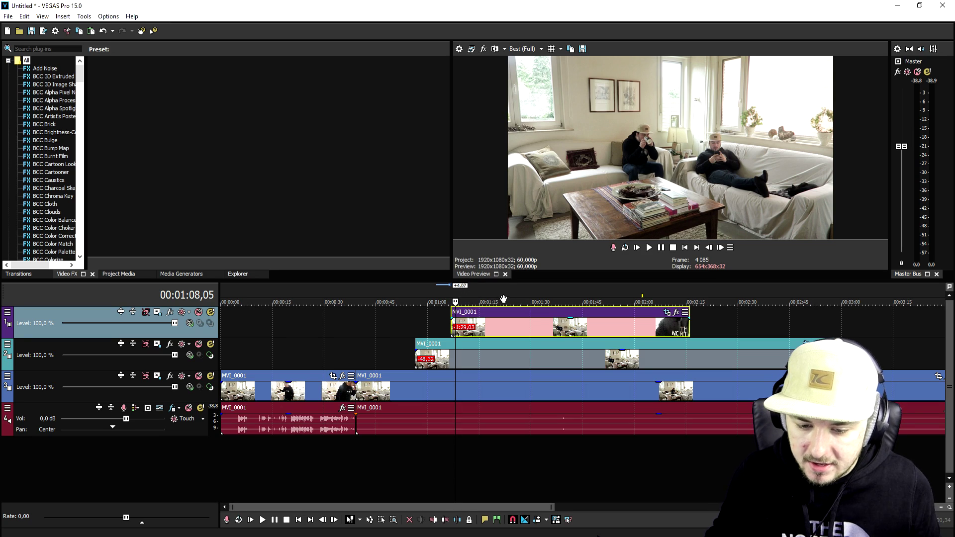
- Preview the three combined shots and make a time selection from the cut at about 00:00:39 to 00:01:21,45
left_click(481, 287)
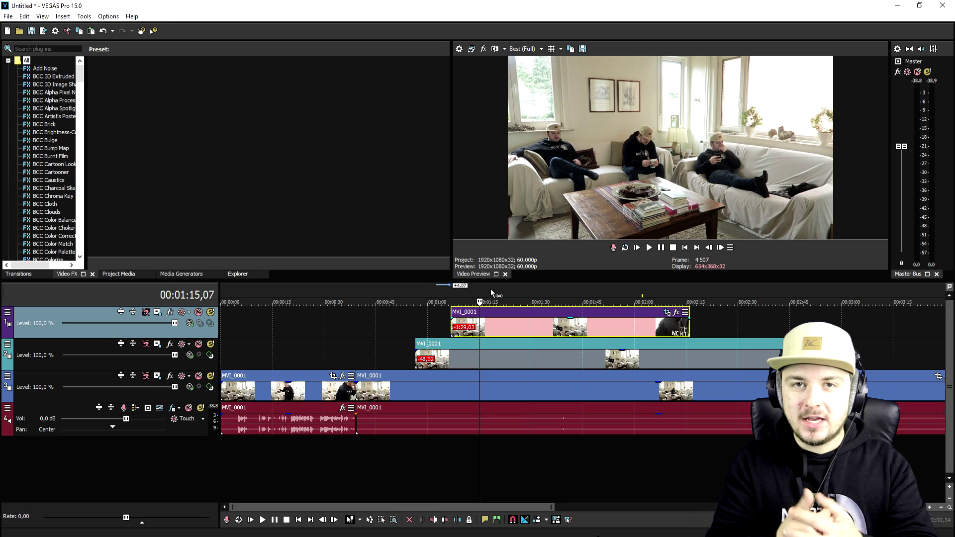
left_click_drag(549, 290, 404, 291)
scroll(501, 288, "up", 3)
scroll(502, 288, "down", 2)
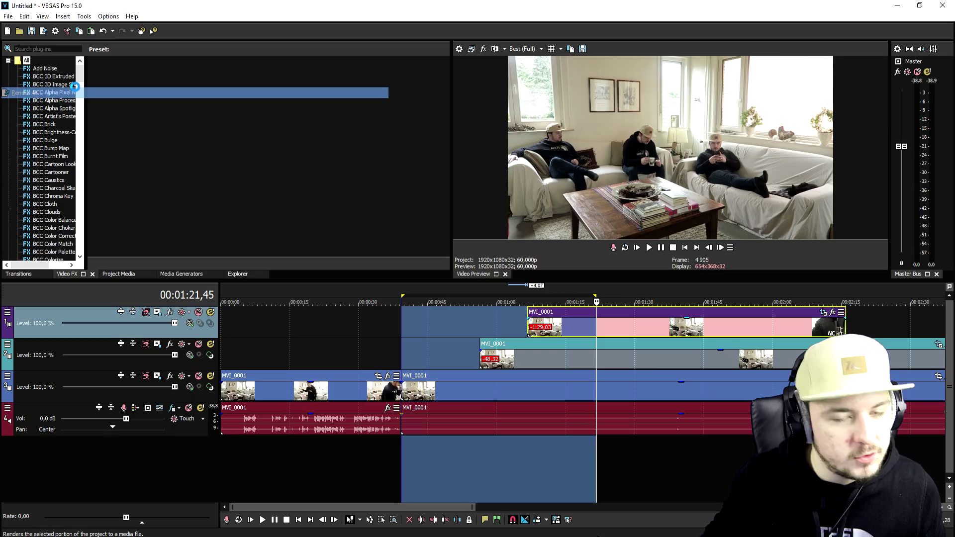
- Render the selected range as Masked in Sony AVC/MVC format with the 60 FPS template
scroll(221, 219, "down", 1)
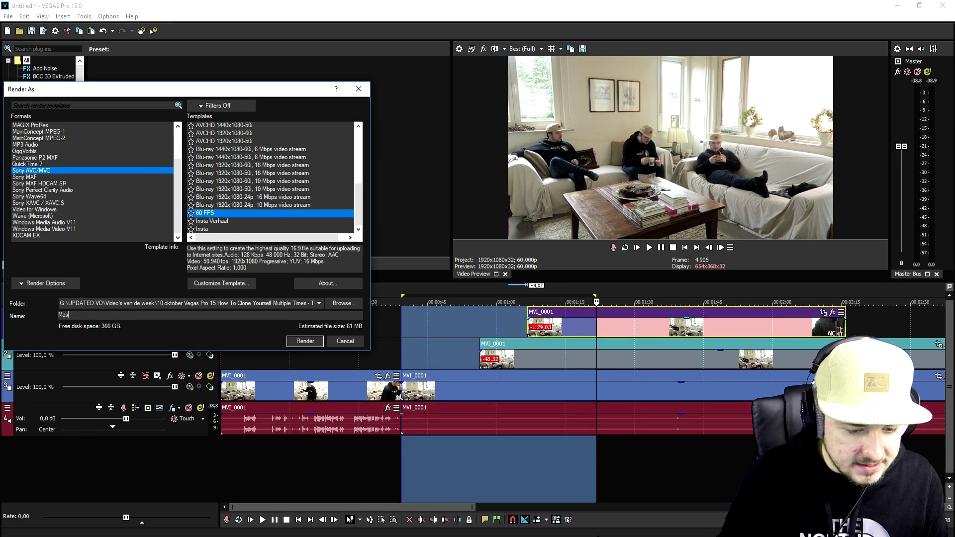
left_click(303, 341)
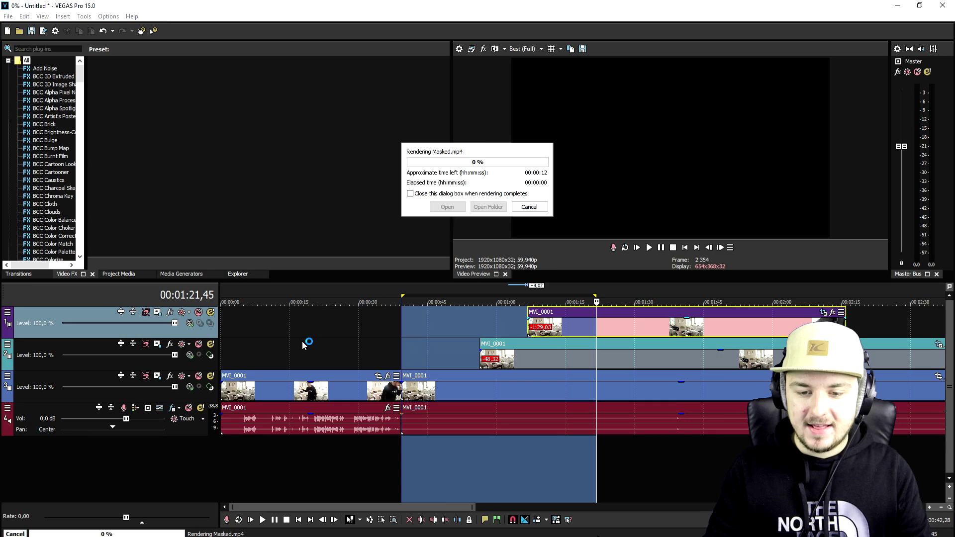